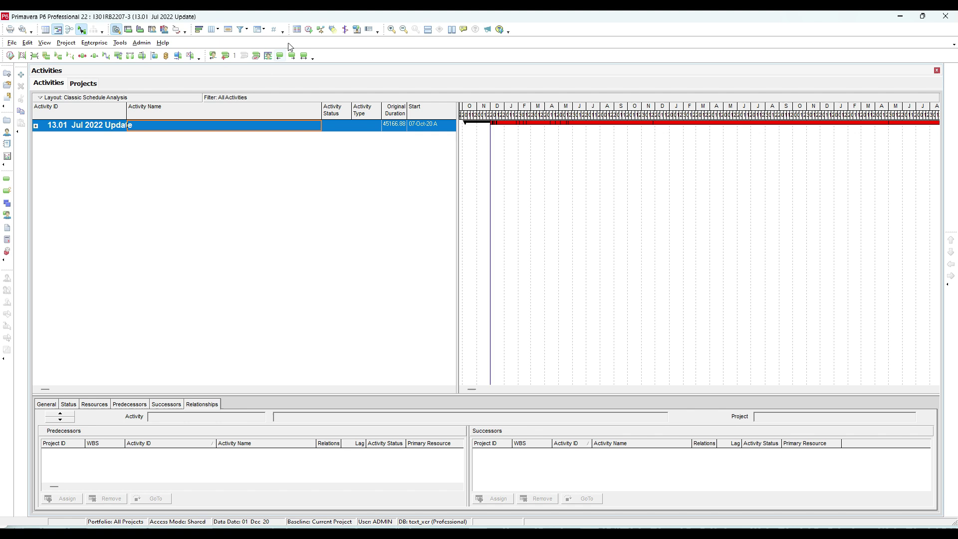
Step: Examine the scheduling log's settings, statistics and warnings, including its out-of-sequence activities, and close the log and the Schedule dialog
{"action": "left_click", "coordinate": [309, 30]}
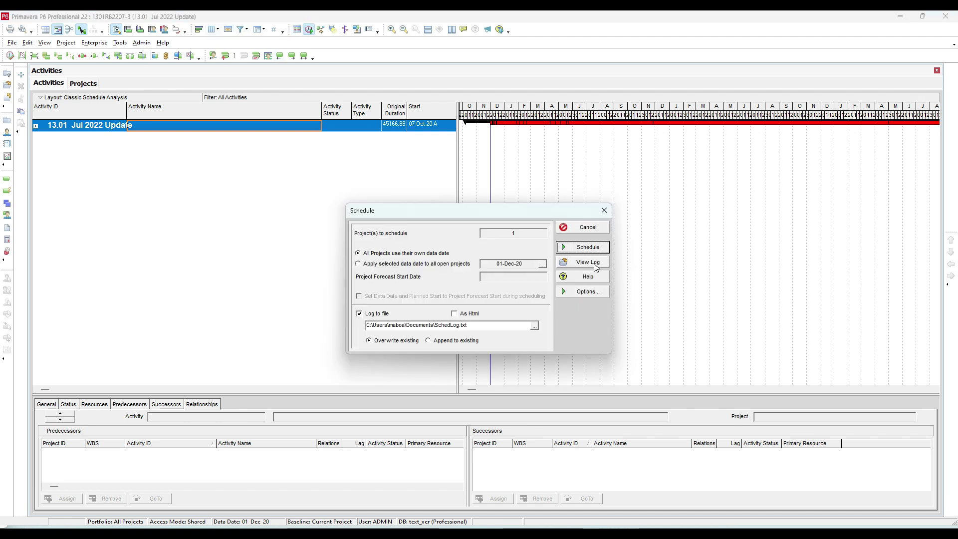
{"action": "left_click", "coordinate": [596, 265]}
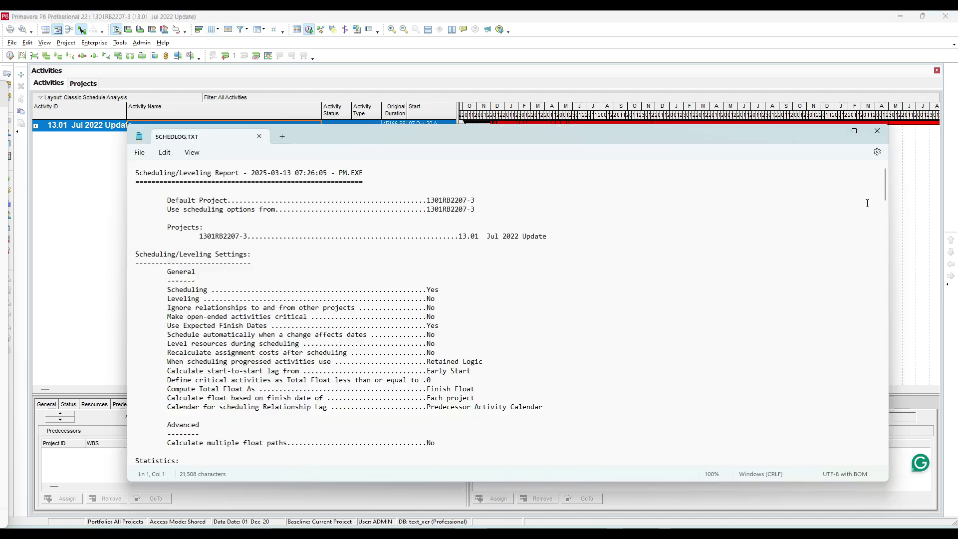
{"action": "left_click_drag", "start_coordinate": [886, 175], "coordinate": [894, 201]}
{"action": "scroll", "coordinate": [777, 259], "scroll_direction": "down", "scroll_amount": 2}
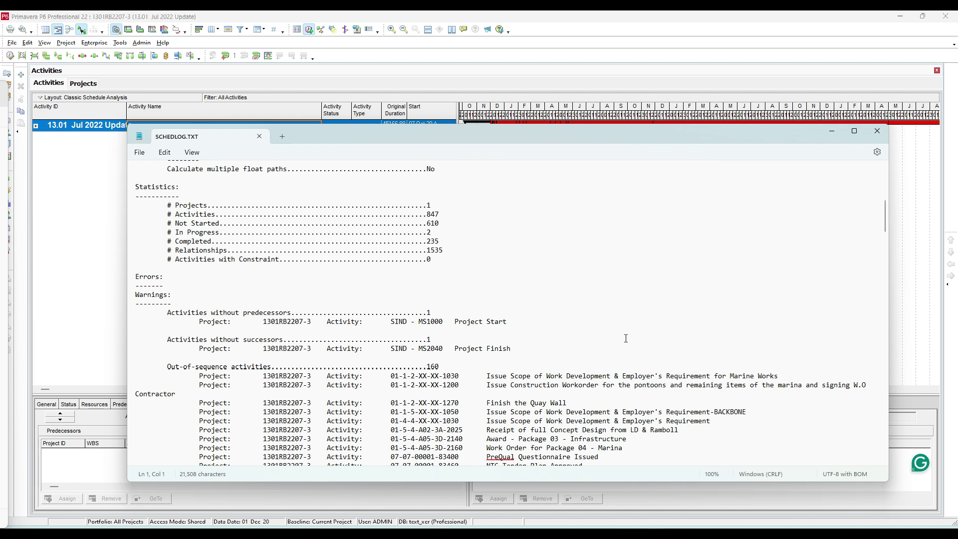
{"action": "left_click", "coordinate": [878, 131]}
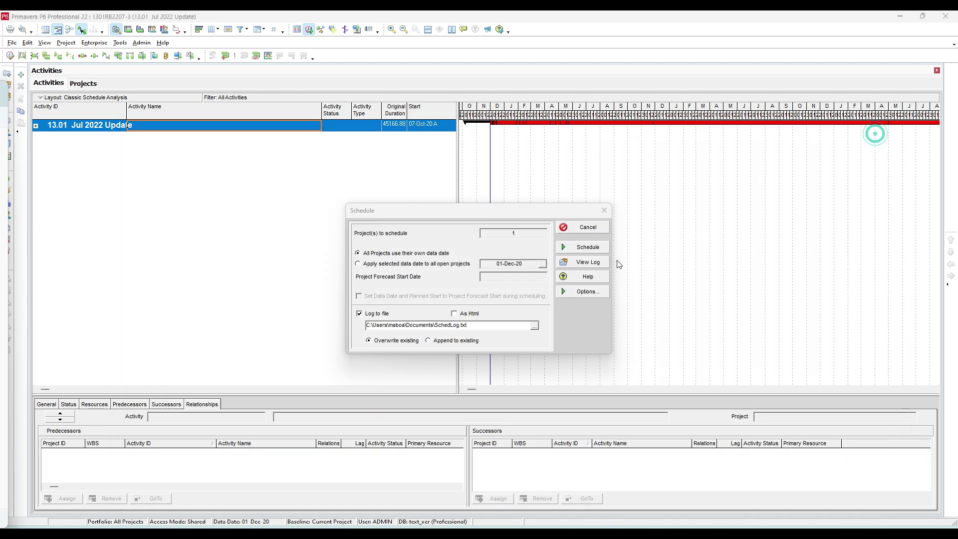
{"action": "left_click", "coordinate": [606, 209]}
Step: Set up a spreadsheet (XLSX) export of only the Activity Relationships for the 13.01 Jul 2022 Update project
{"action": "left_click", "coordinate": [12, 42]}
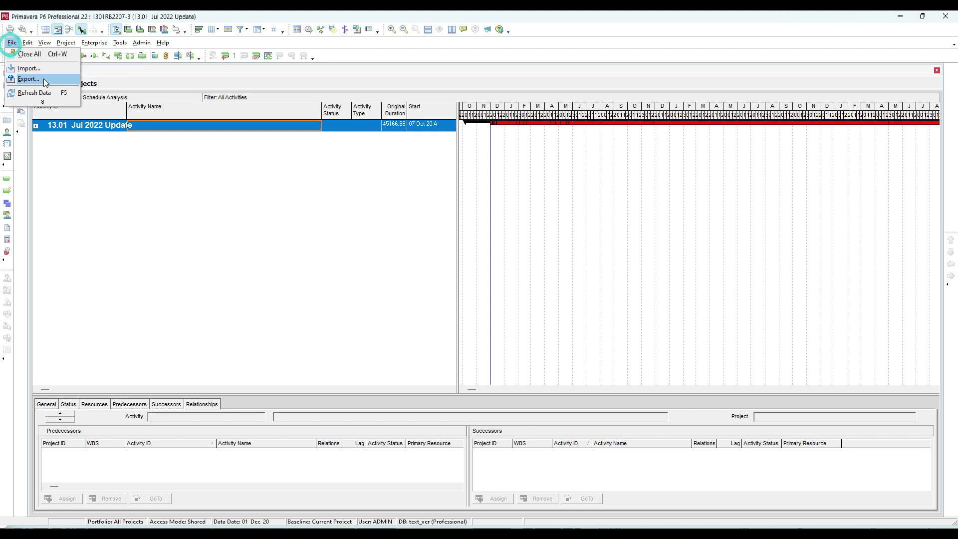
{"action": "key", "text": "Up"}
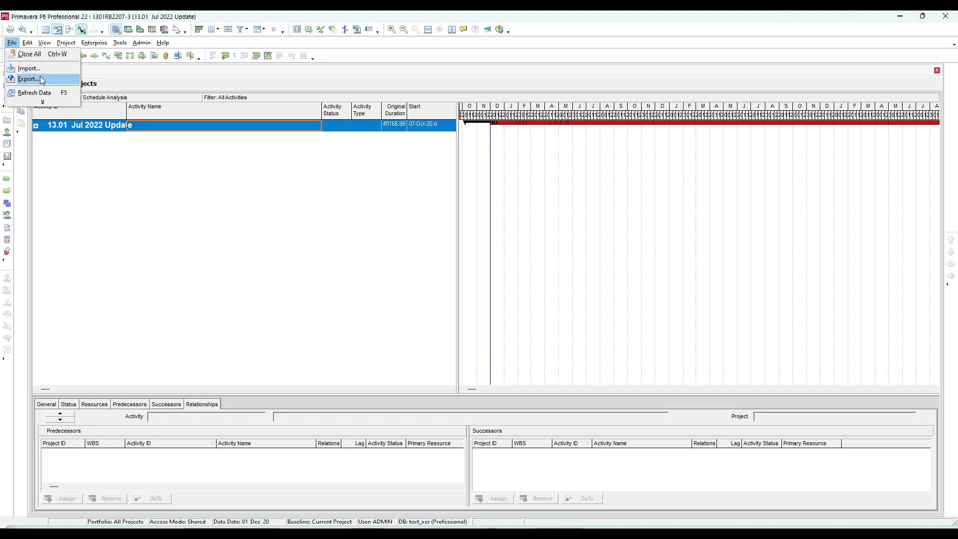
{"action": "left_click", "coordinate": [43, 78]}
{"action": "left_click", "coordinate": [406, 295]}
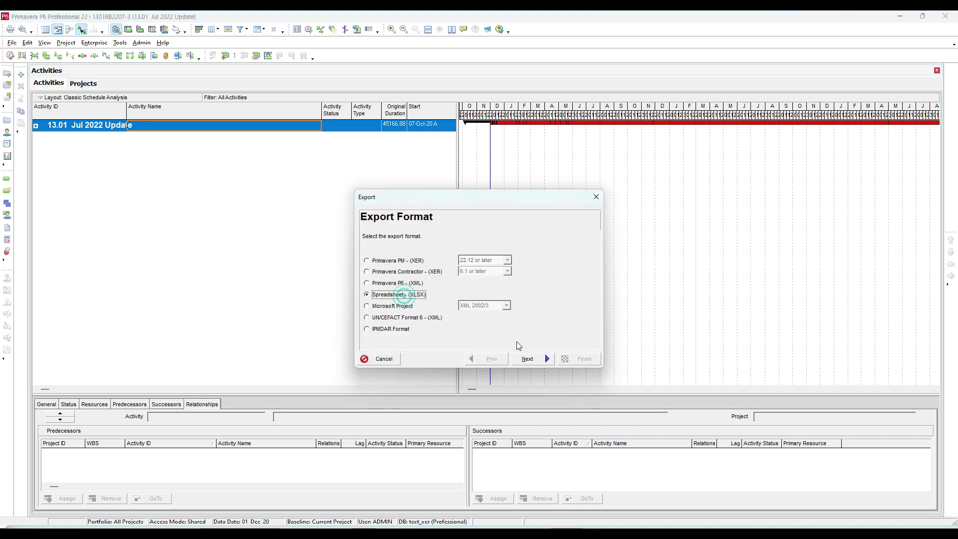
{"action": "left_click", "coordinate": [543, 360]}
{"action": "left_click", "coordinate": [412, 276]}
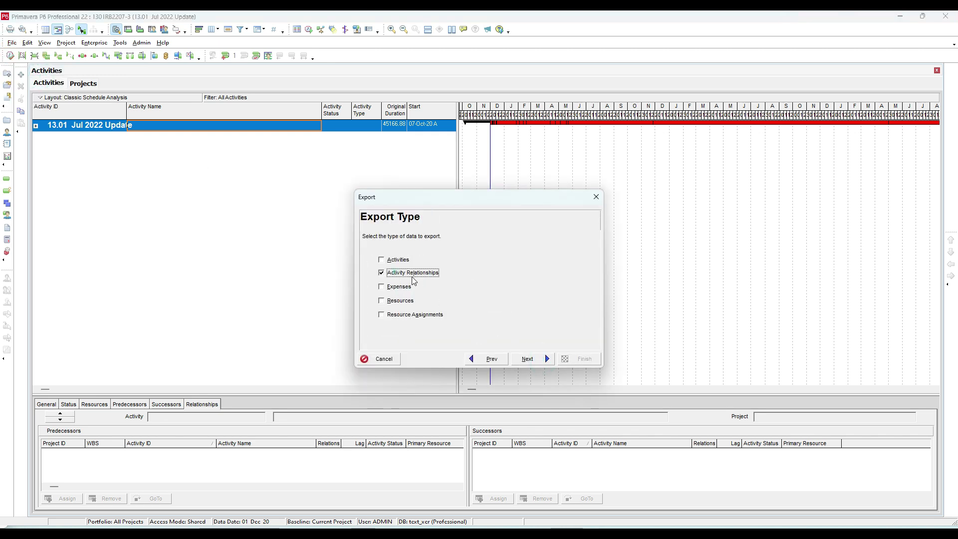
{"action": "left_click", "coordinate": [544, 359]}
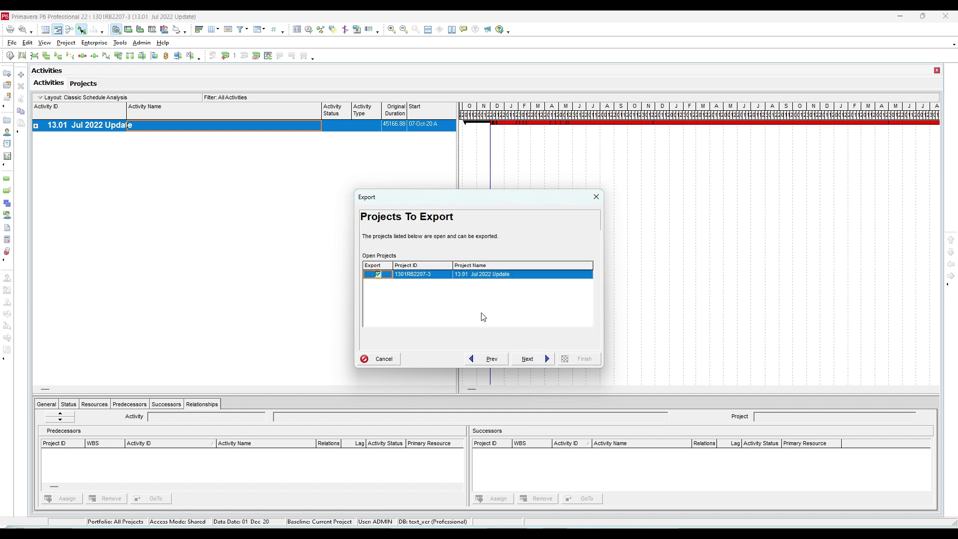
{"action": "left_click", "coordinate": [378, 274]}
{"action": "left_click", "coordinate": [543, 359]}
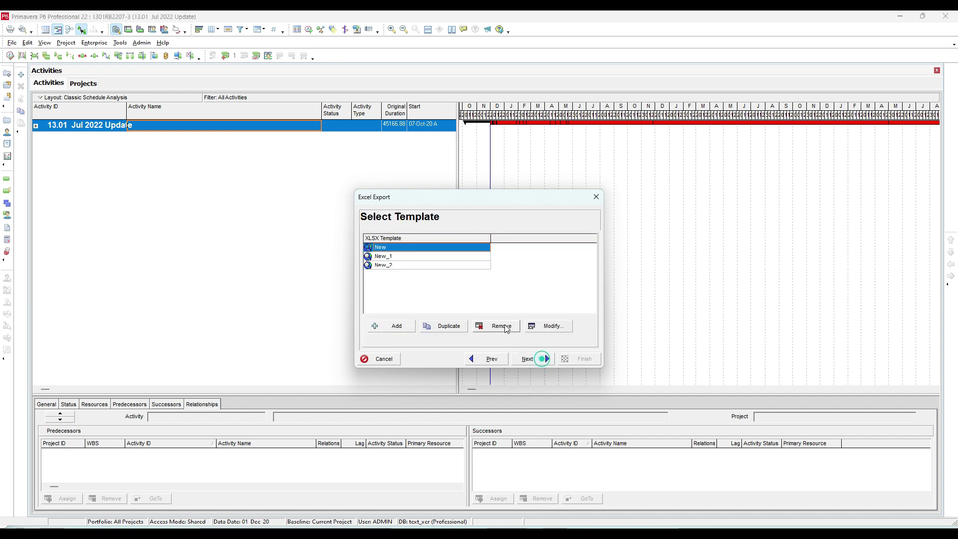
Step: Choose the New_2 export template and check its selected columns, including Predecessor Activity Status, Successor Activity Status and Lag
{"action": "left_click", "coordinate": [406, 265]}
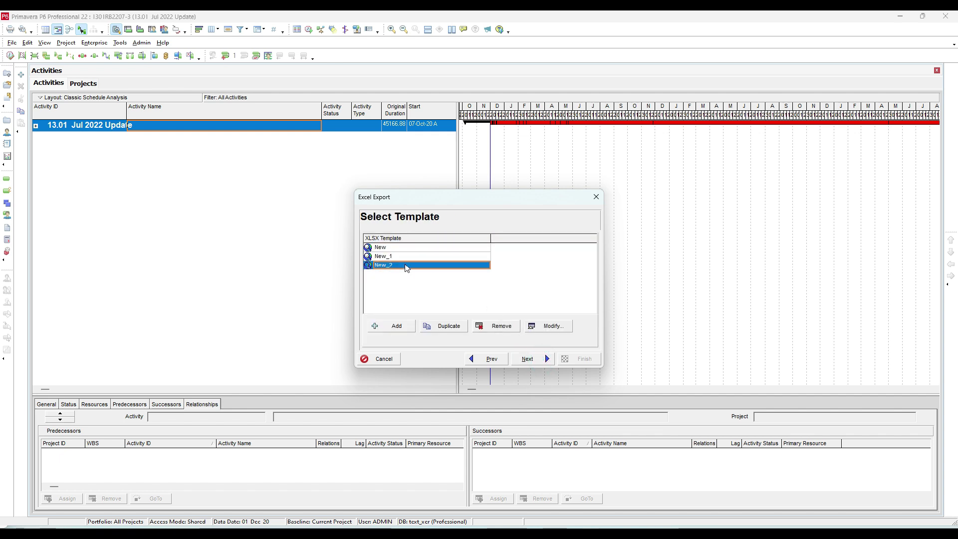
{"action": "left_click", "coordinate": [549, 327]}
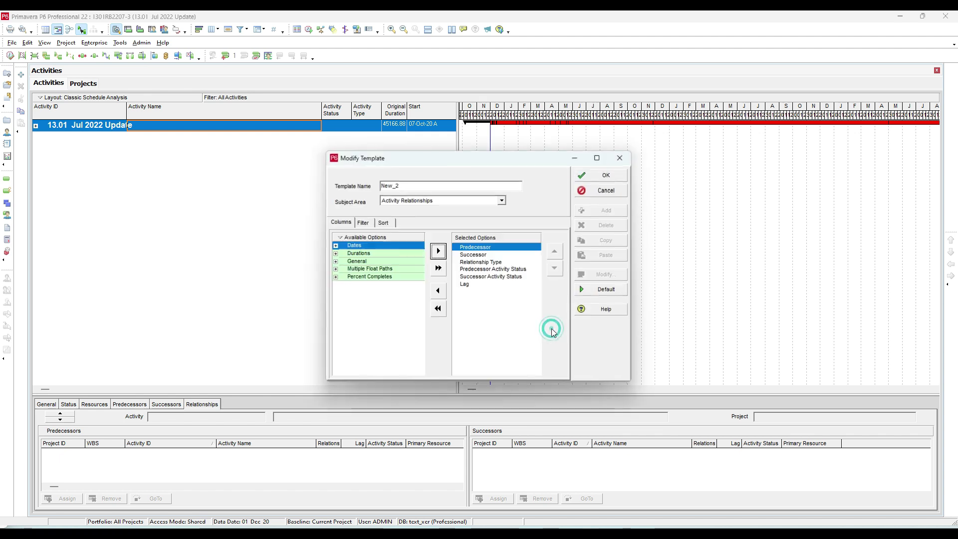
{"action": "left_click", "coordinate": [507, 269]}
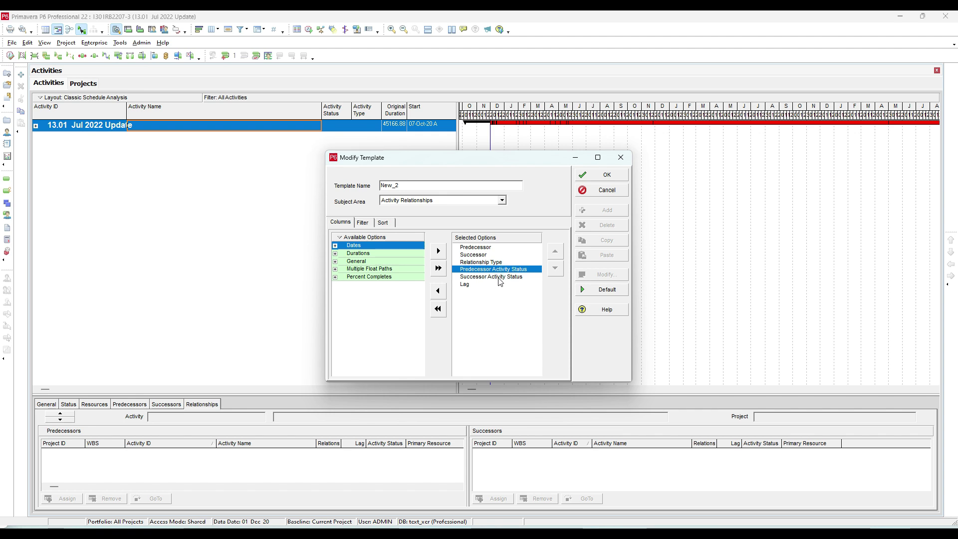
{"action": "left_click", "coordinate": [500, 277]}
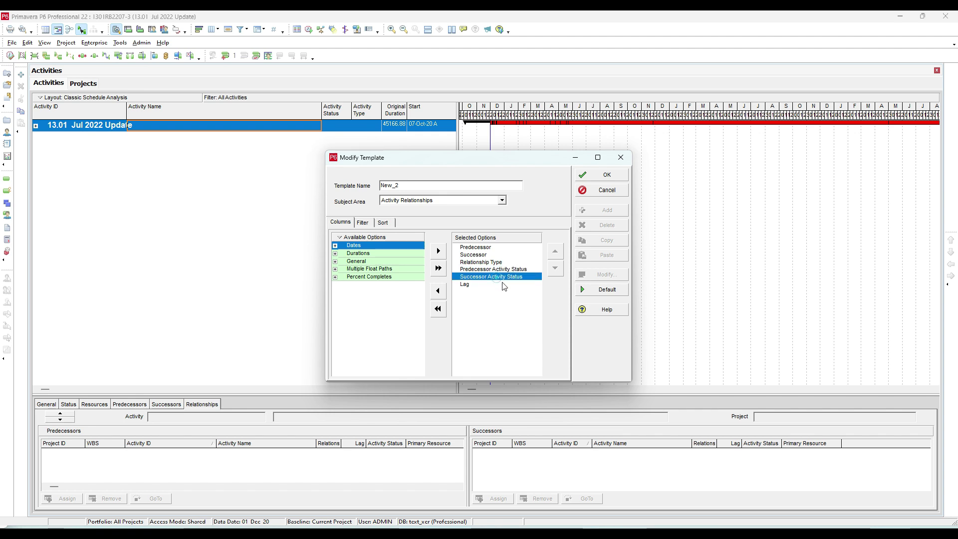
{"action": "left_click", "coordinate": [468, 284]}
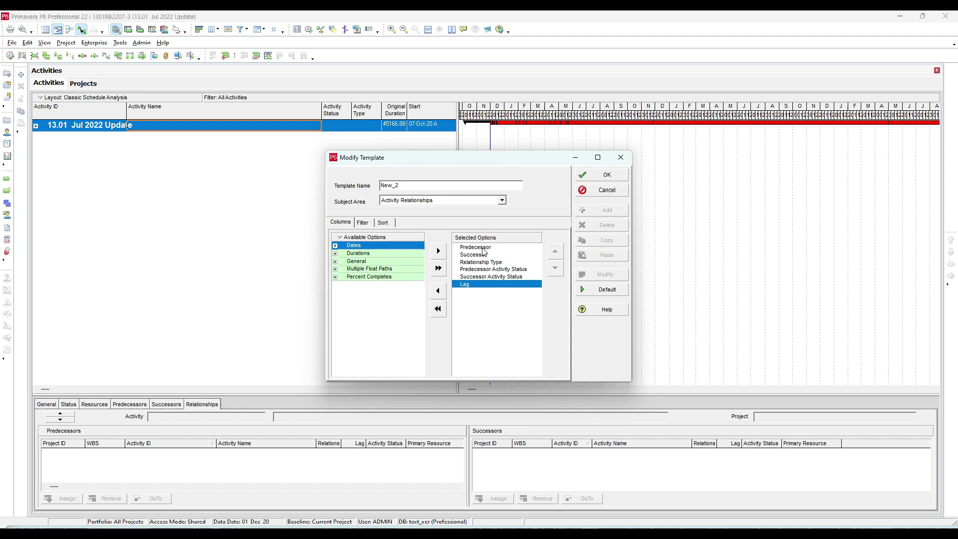
{"action": "left_click", "coordinate": [605, 176]}
Step: Run the export to the file 1301RB2207-3-Activity Relationships.xlsx
{"action": "left_click", "coordinate": [523, 359]}
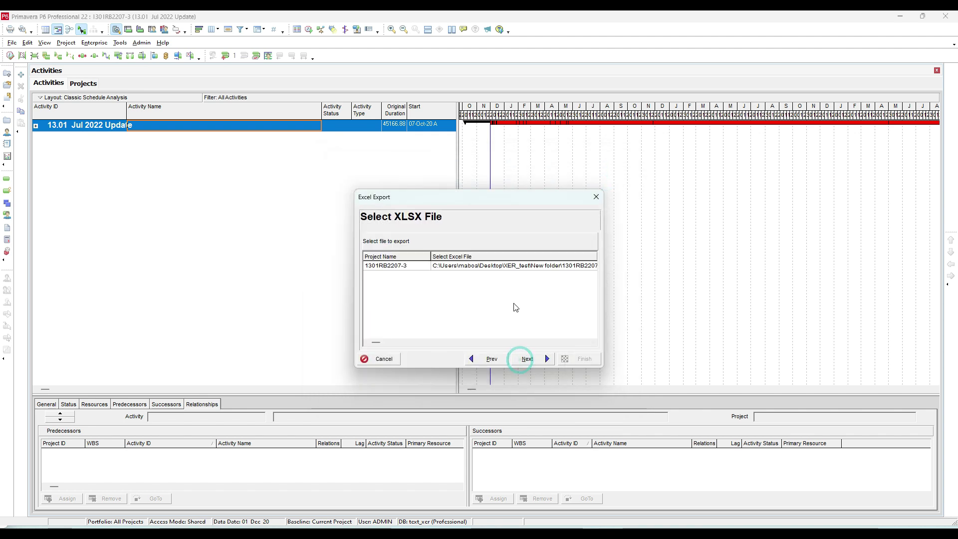
{"action": "left_click", "coordinate": [548, 361]}
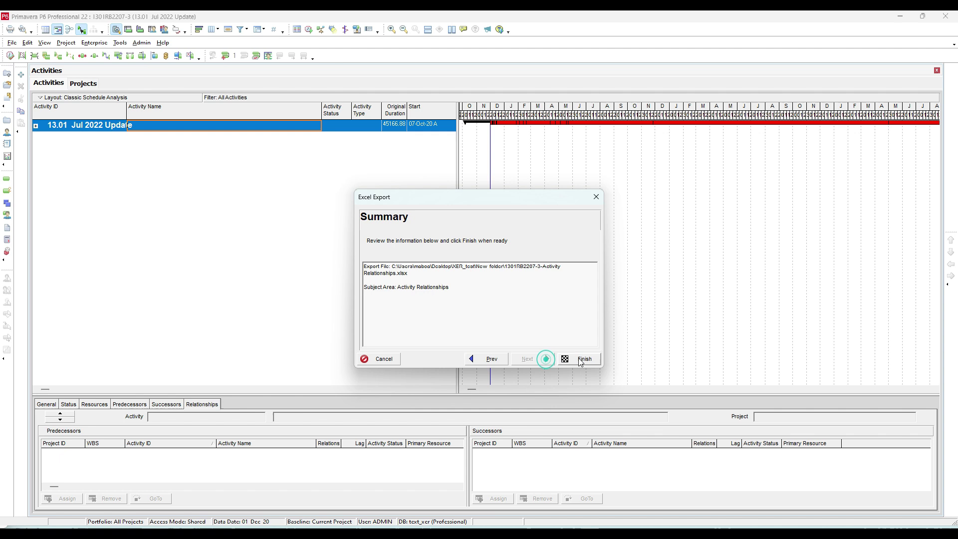
{"action": "left_click", "coordinate": [579, 358]}
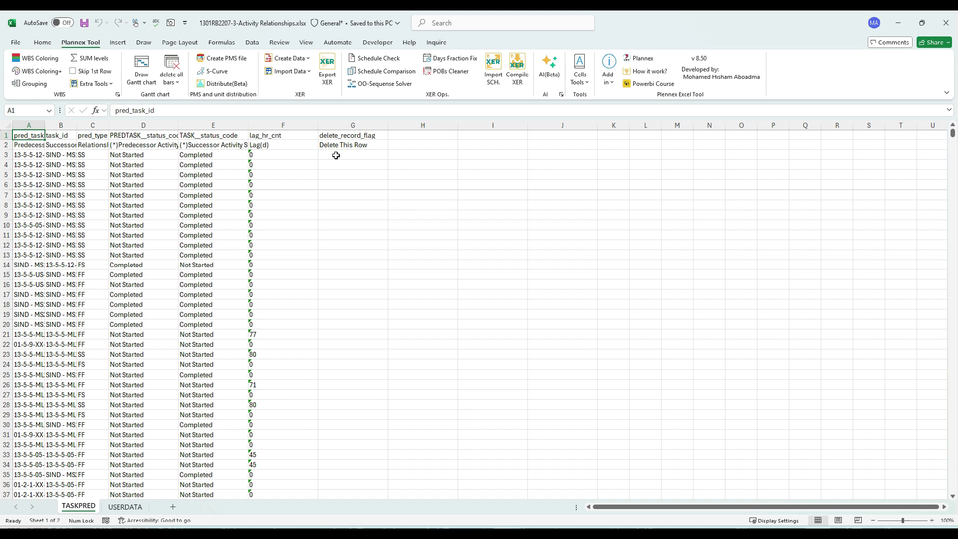
Step: In Excel, run the Plannex OO-Sequence Solver on the exported TASKPRED sheet and acknowledge its messages
{"action": "left_click", "coordinate": [433, 246]}
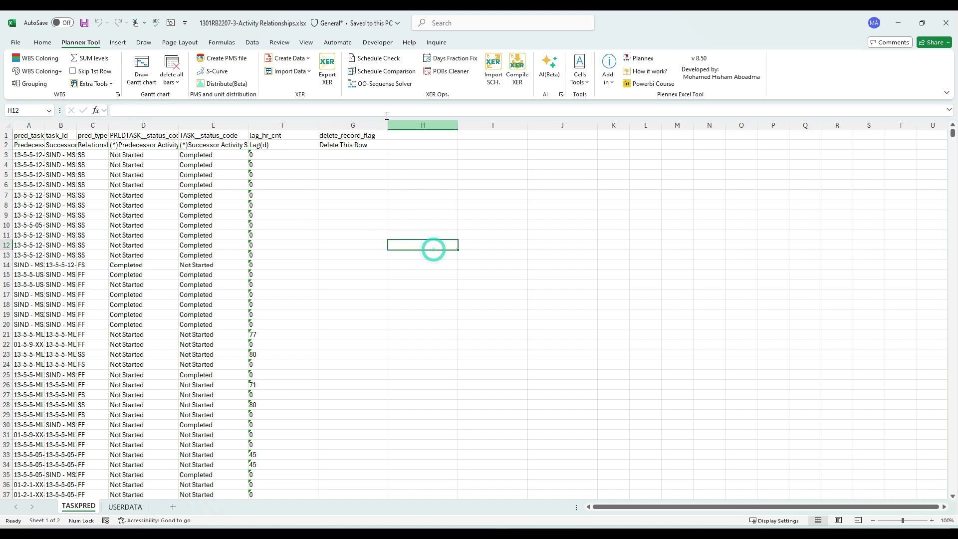
{"action": "left_click", "coordinate": [376, 85]}
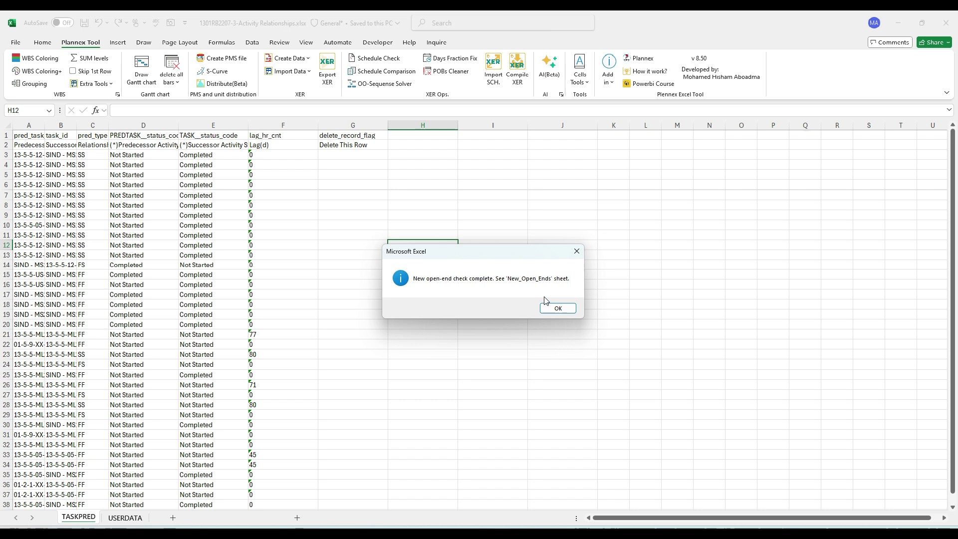
{"action": "left_click", "coordinate": [557, 305]}
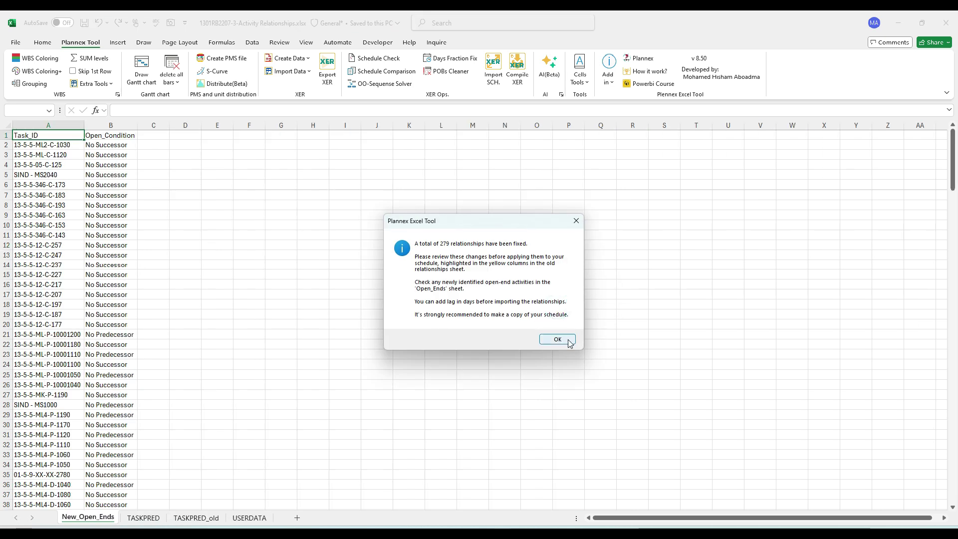
{"action": "left_click", "coordinate": [568, 343]}
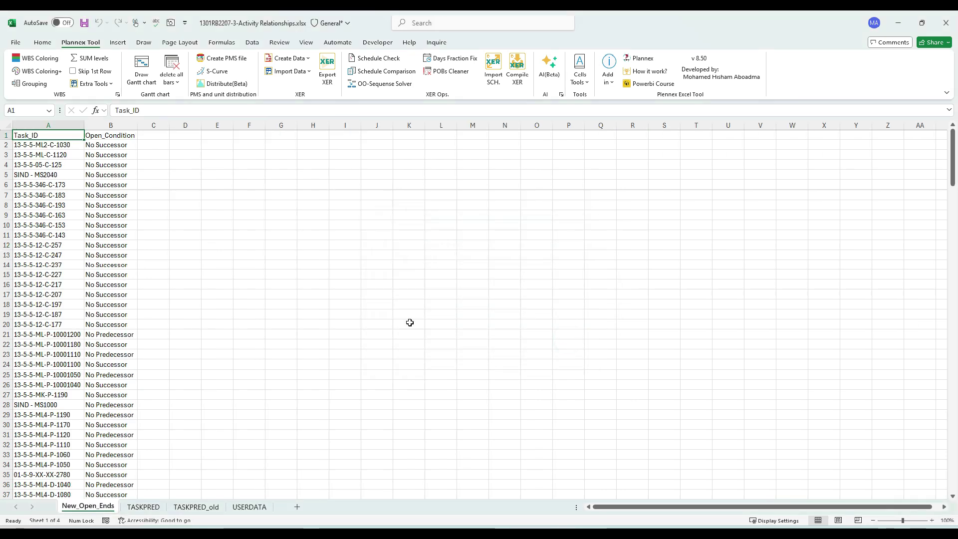
Step: Examine the New_Relationship and Modification_Comment columns in the TASKPRED_old sheet
{"action": "left_click", "coordinate": [187, 509]}
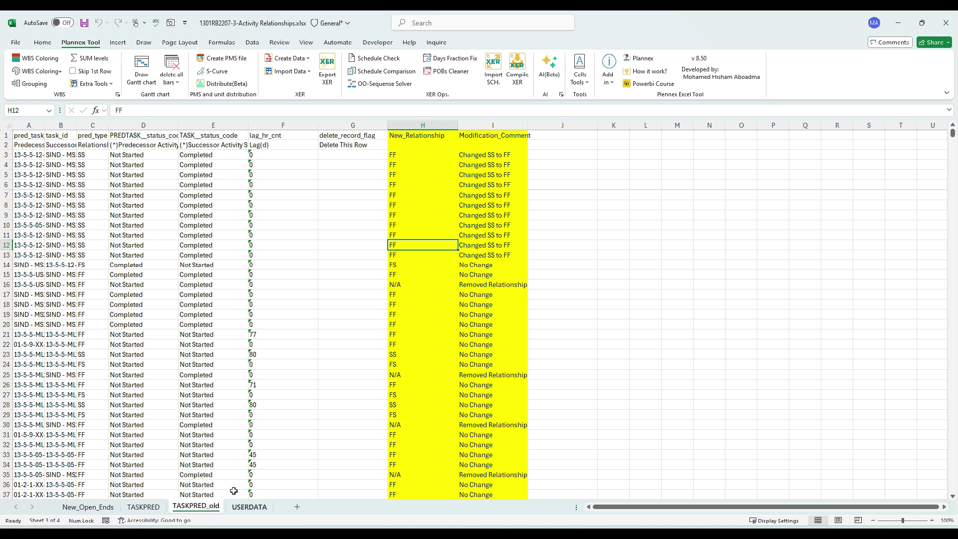
{"action": "left_click", "coordinate": [280, 244]}
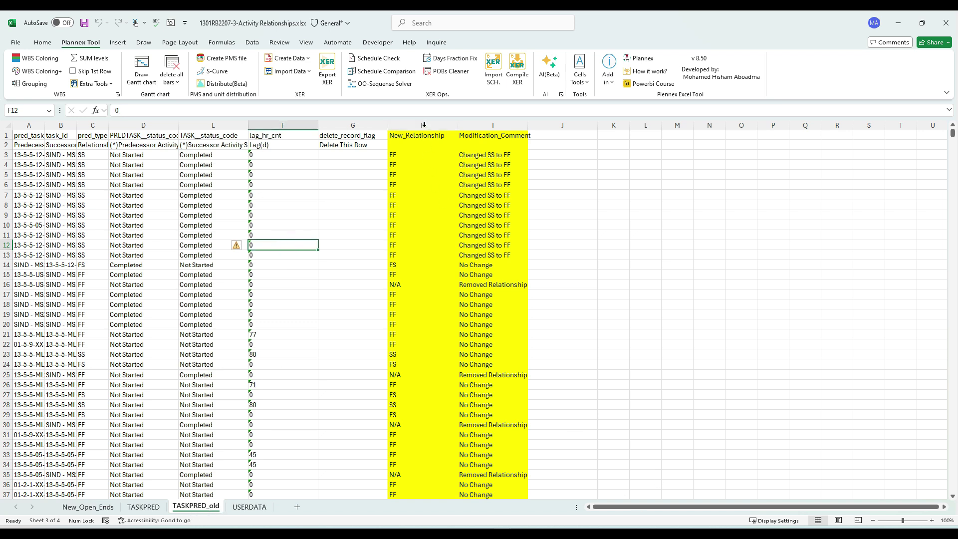
{"action": "left_click_drag", "start_coordinate": [423, 125], "coordinate": [492, 125]}
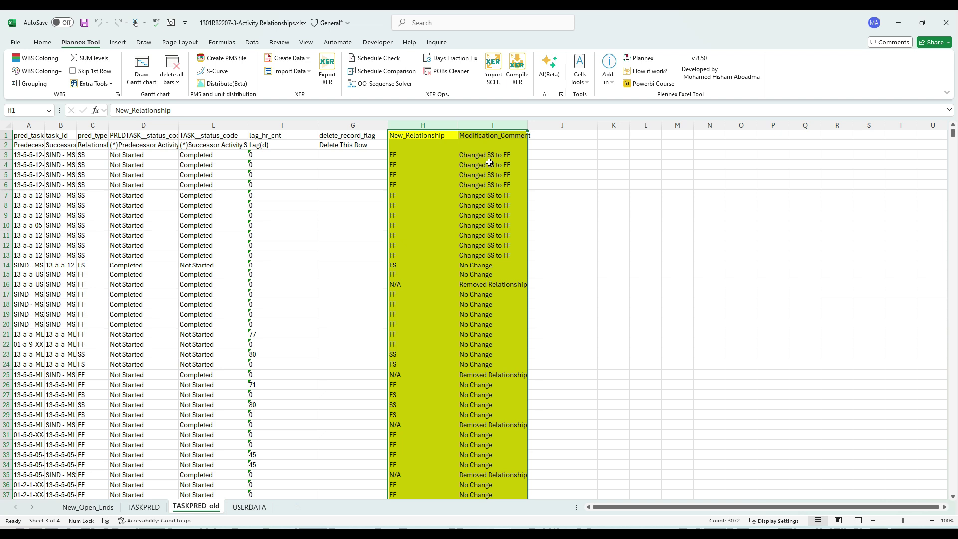
{"action": "left_click_drag", "start_coordinate": [411, 158], "coordinate": [441, 255]}
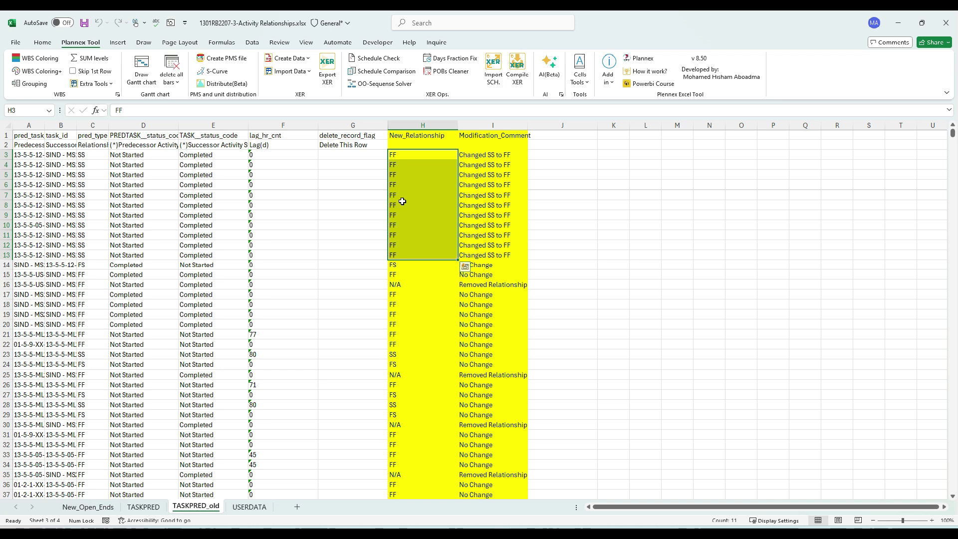
{"action": "left_click_drag", "start_coordinate": [503, 175], "coordinate": [476, 442]}
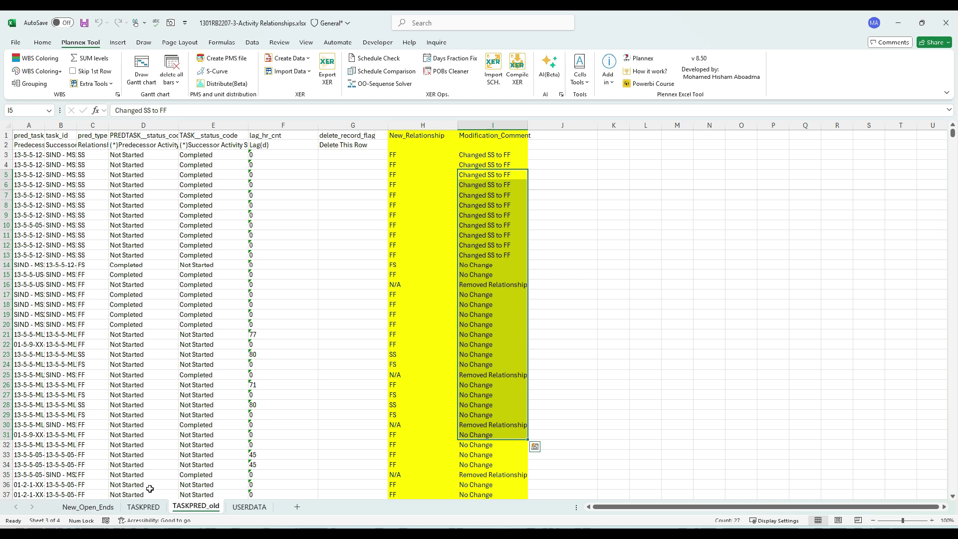
Step: Review the delete flags in the TASKPRED sheet and the open-end task IDs in the New_Open_Ends sheet
{"action": "left_click", "coordinate": [144, 507]}
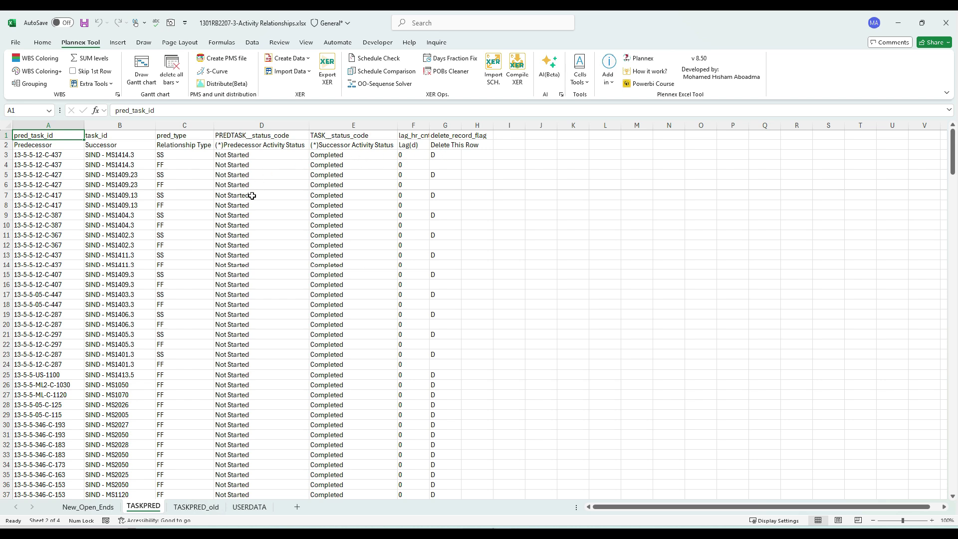
{"action": "key", "text": "ctrl+Page_Up"}
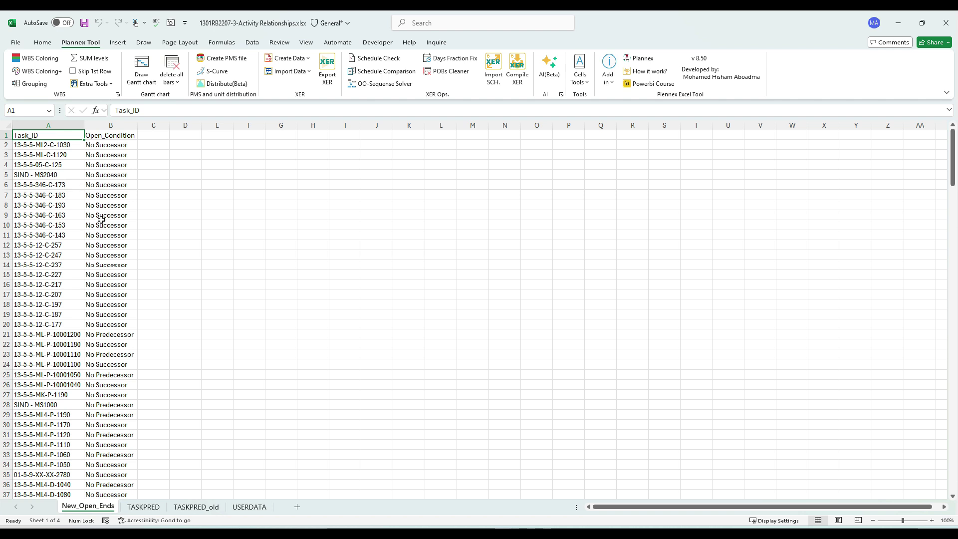
{"action": "left_click", "coordinate": [50, 126]}
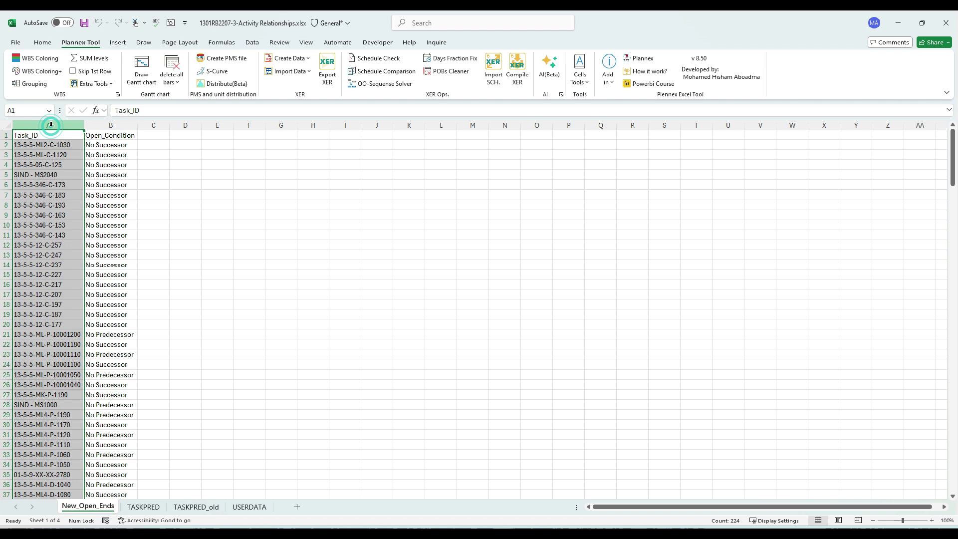
{"action": "left_click", "coordinate": [236, 240]}
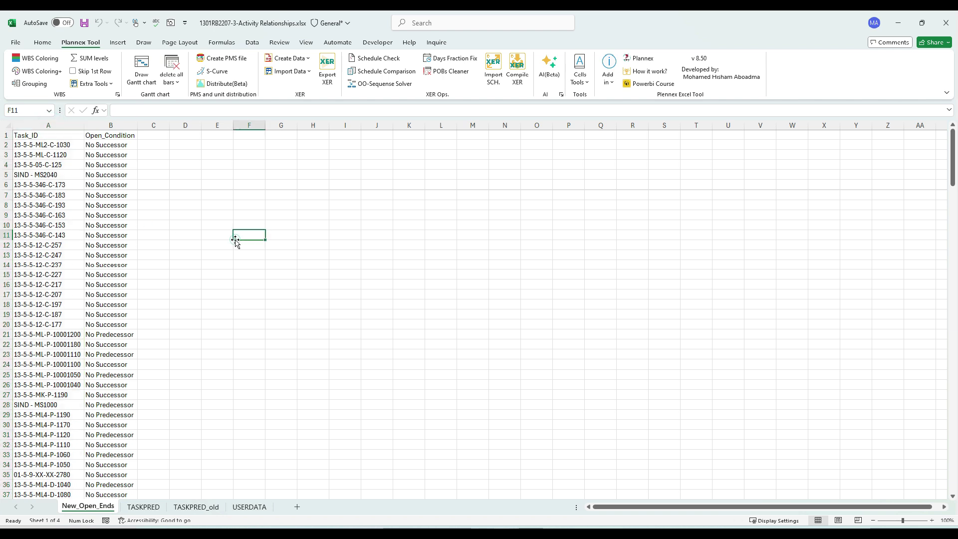
Step: Return to the TASKPRED sheet and save the workbook with the corrected relationships
{"action": "left_click", "coordinate": [143, 507]}
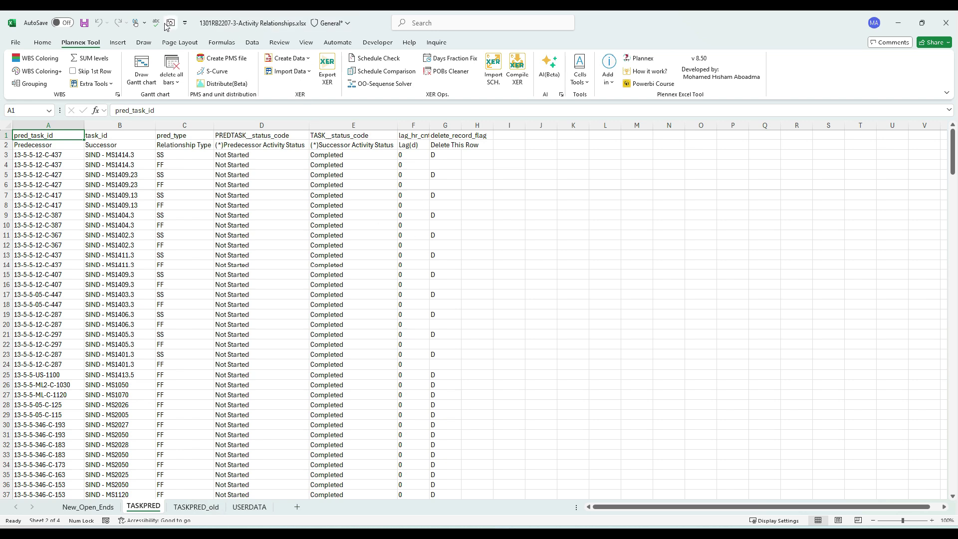
{"action": "left_click", "coordinate": [85, 22]}
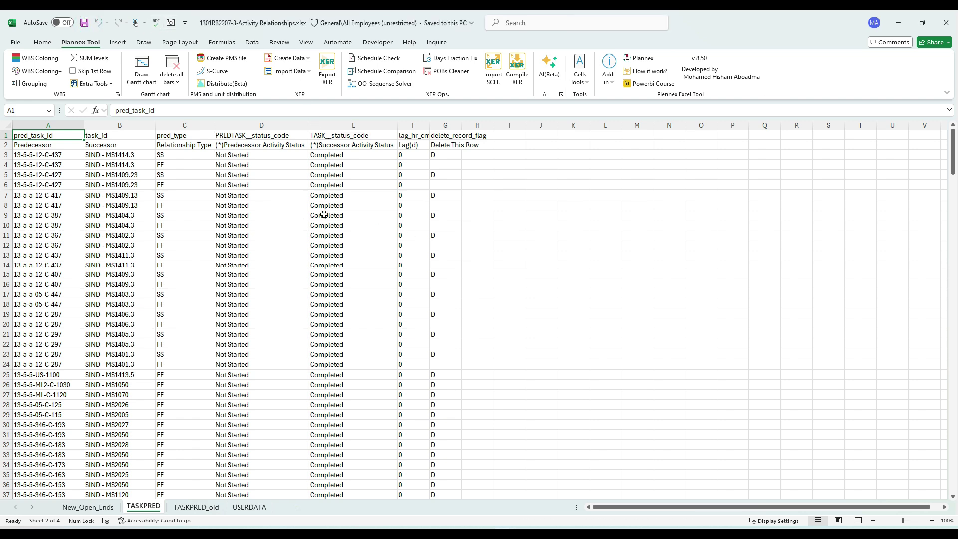
{"action": "left_click_drag", "start_coordinate": [445, 195], "coordinate": [476, 196]}
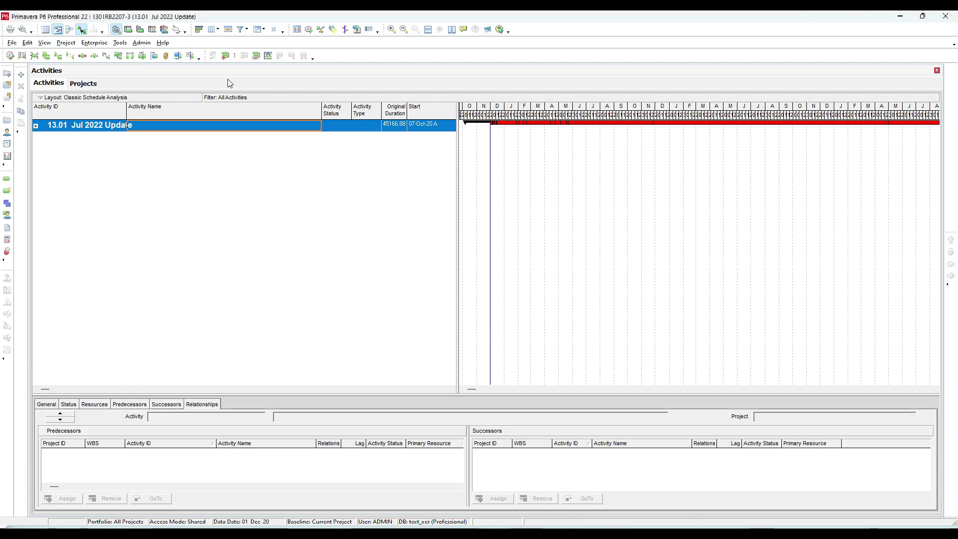
Step: In Primavera P6, start a spreadsheet (XLSX) import and select the file 1301RB2207-3-Activity Relationships.xlsx
{"action": "left_click", "coordinate": [12, 42]}
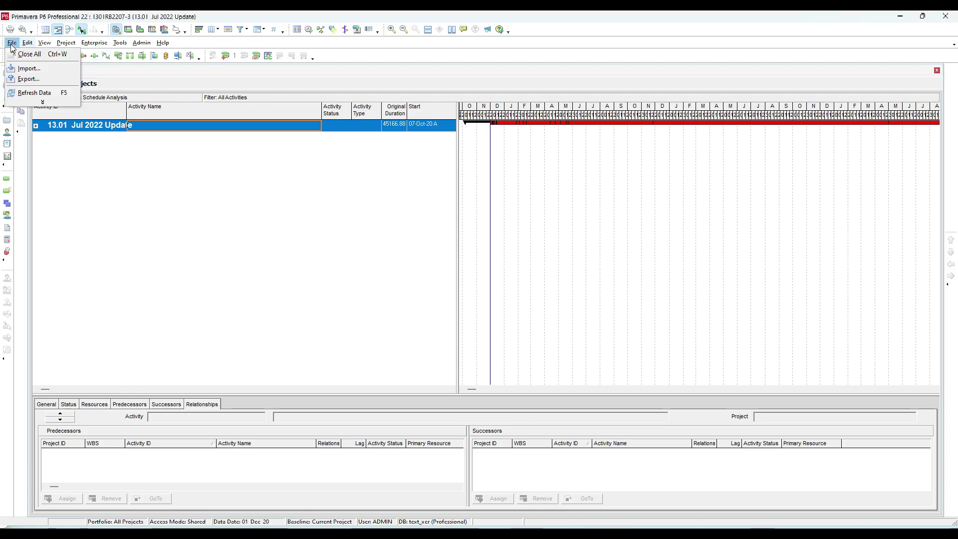
{"action": "left_click", "coordinate": [44, 73]}
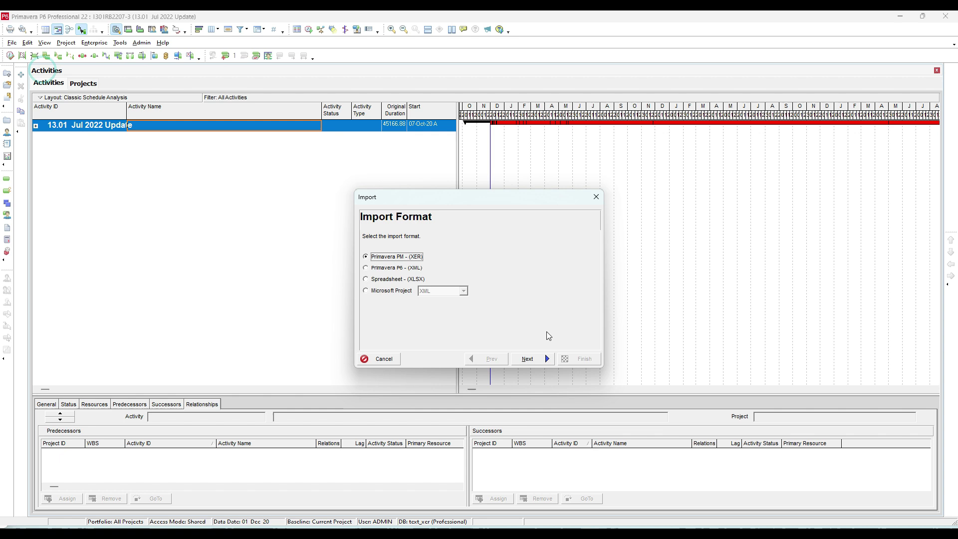
{"action": "left_click", "coordinate": [530, 359]}
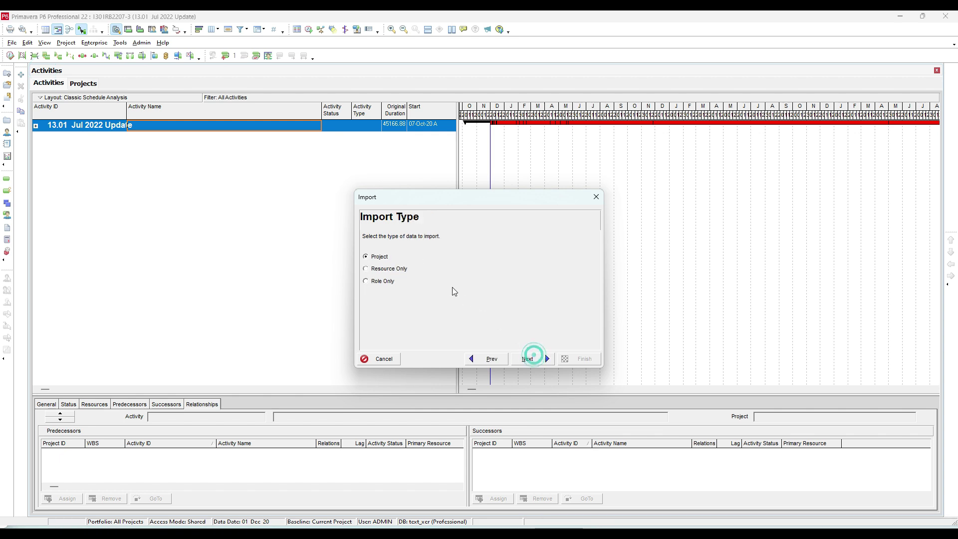
{"action": "left_click", "coordinate": [491, 359]}
{"action": "left_click", "coordinate": [530, 359]}
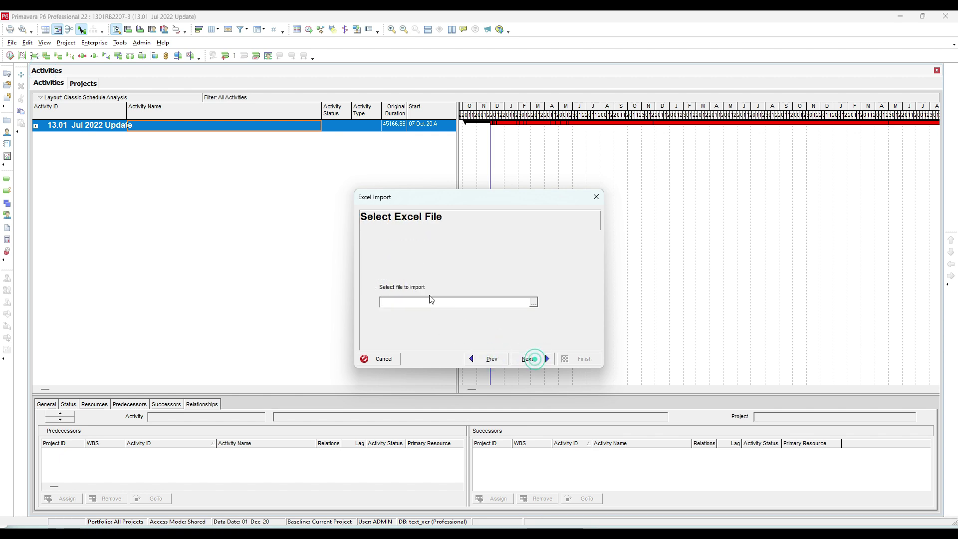
{"action": "left_click", "coordinate": [533, 303]}
{"action": "left_click", "coordinate": [472, 170]}
{"action": "double_click", "coordinate": [473, 171]}
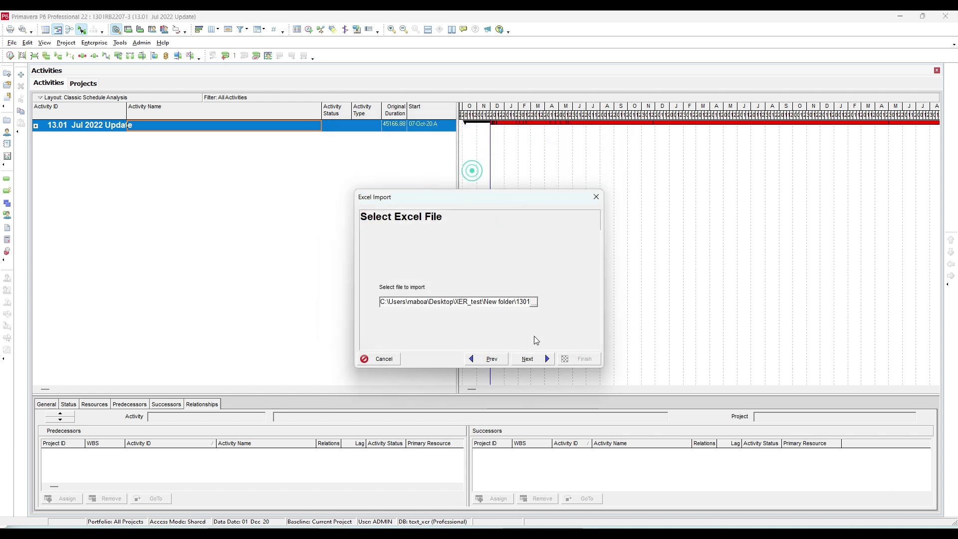
Step: Import the file's Activity Relationships with the Update Existing Project action into project 1301RB2207-3
{"action": "left_click", "coordinate": [530, 359]}
{"action": "left_click", "coordinate": [383, 275]}
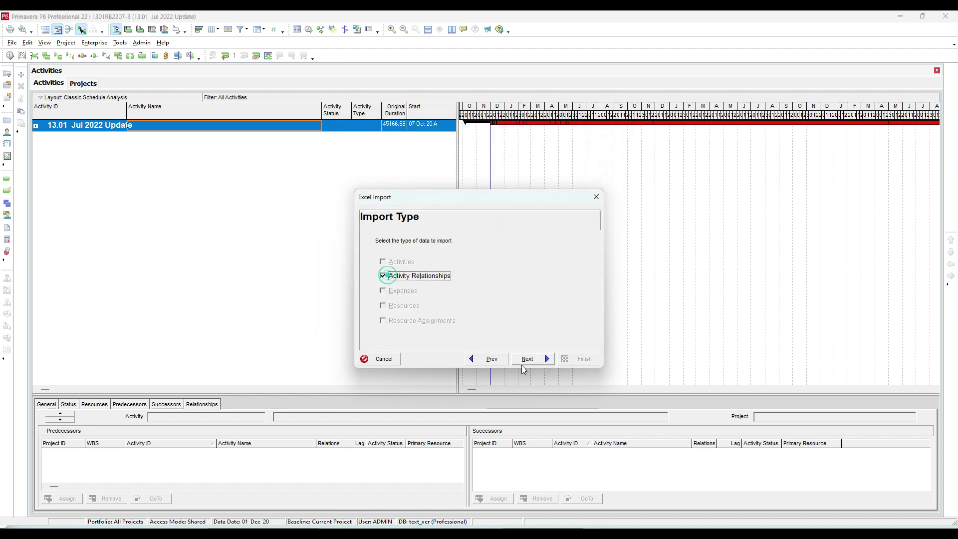
{"action": "left_click", "coordinate": [527, 360]}
{"action": "left_click", "coordinate": [544, 291]}
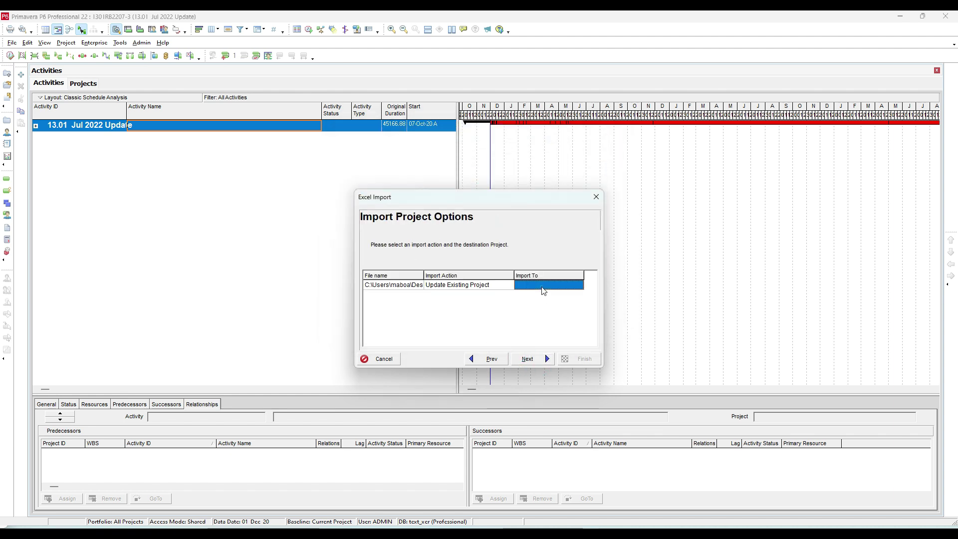
{"action": "left_click", "coordinate": [545, 285]}
{"action": "left_click", "coordinate": [578, 284]}
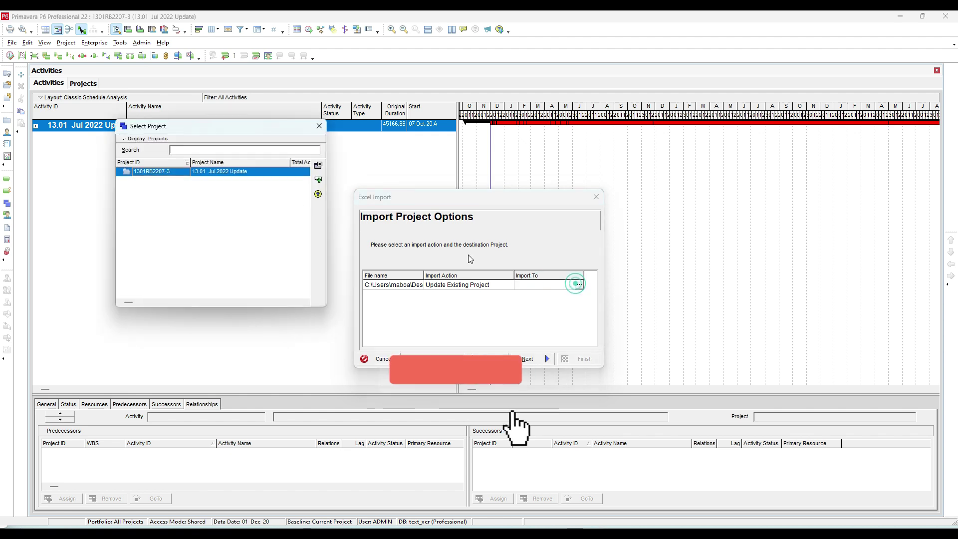
{"action": "left_click", "coordinate": [541, 358]}
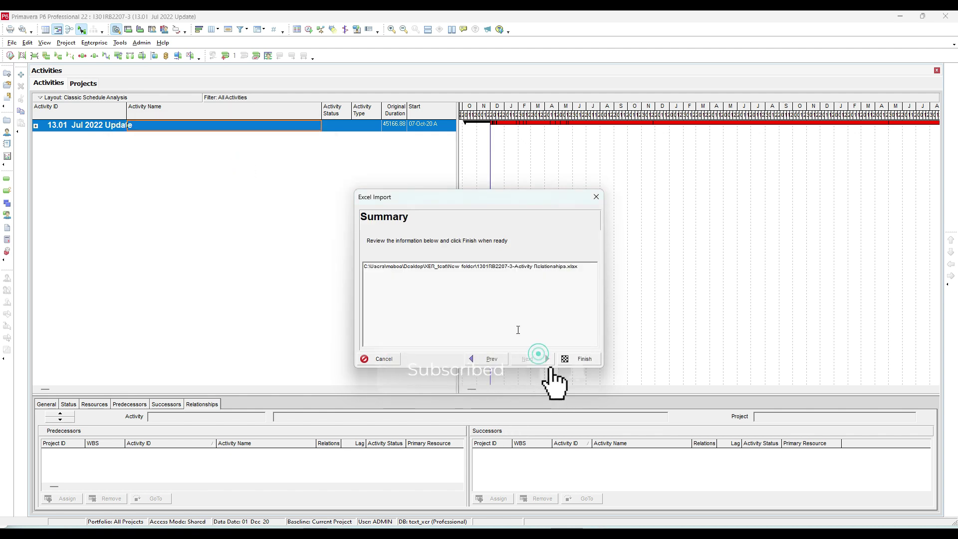
{"action": "left_click", "coordinate": [589, 361]}
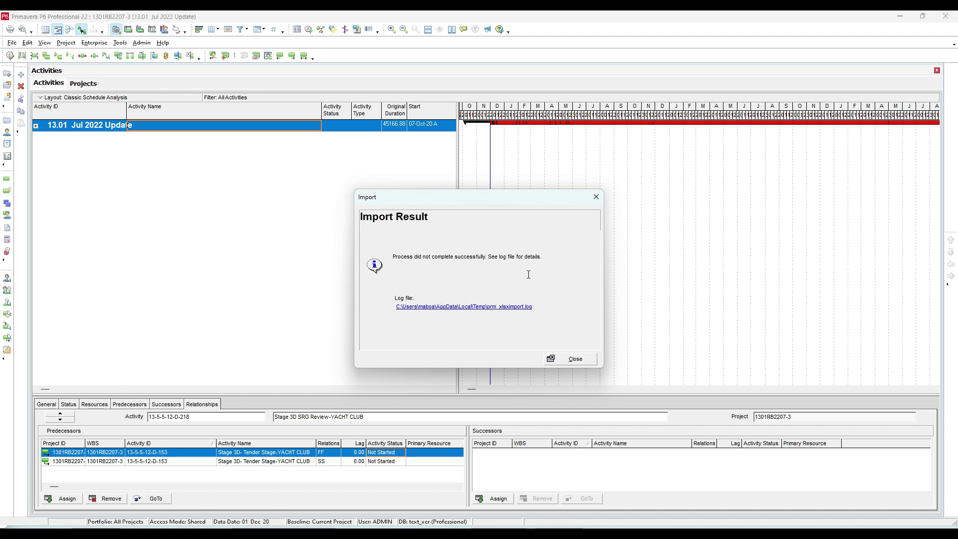
Step: Examine the error lines in the import log, then dismiss the log and the import result
{"action": "left_click", "coordinate": [471, 307]}
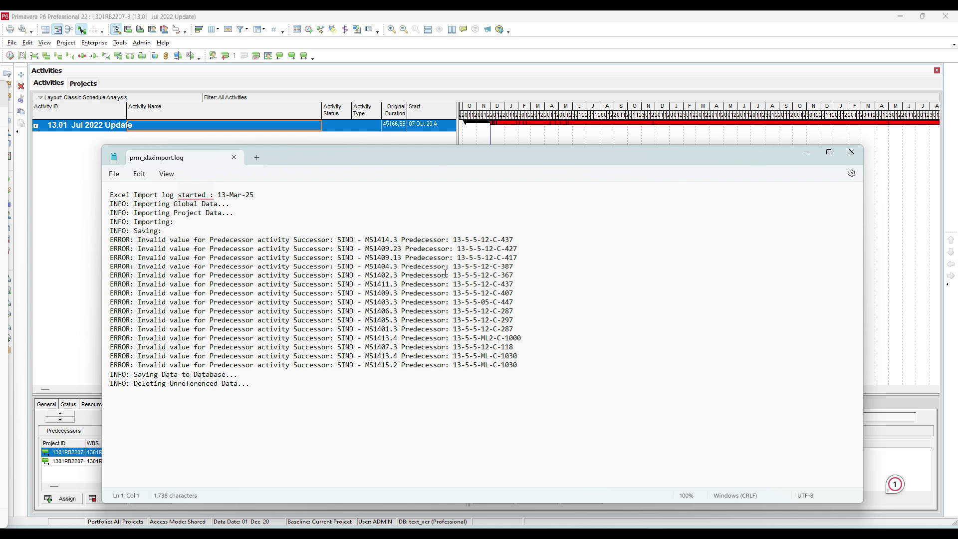
{"action": "left_click_drag", "start_coordinate": [526, 363], "coordinate": [90, 243]}
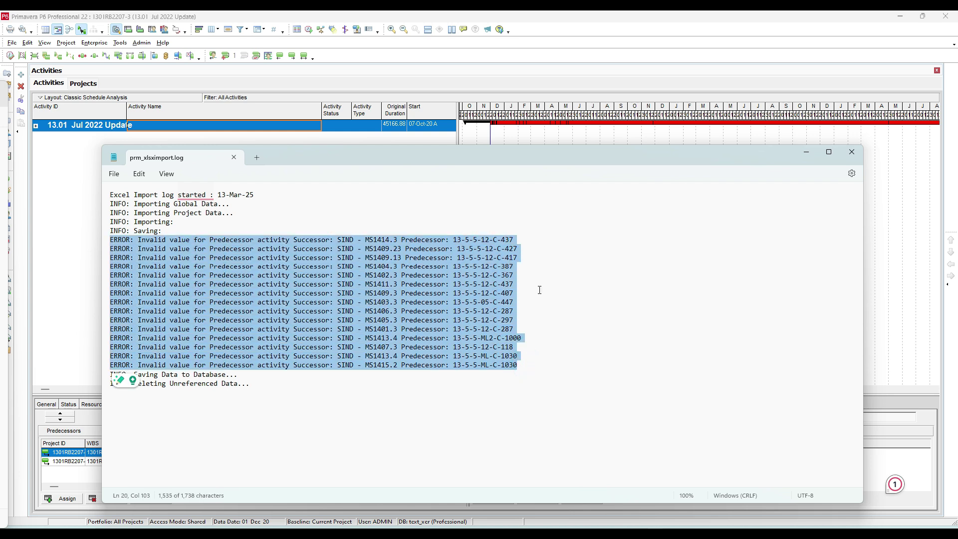
{"action": "left_click", "coordinate": [814, 158]}
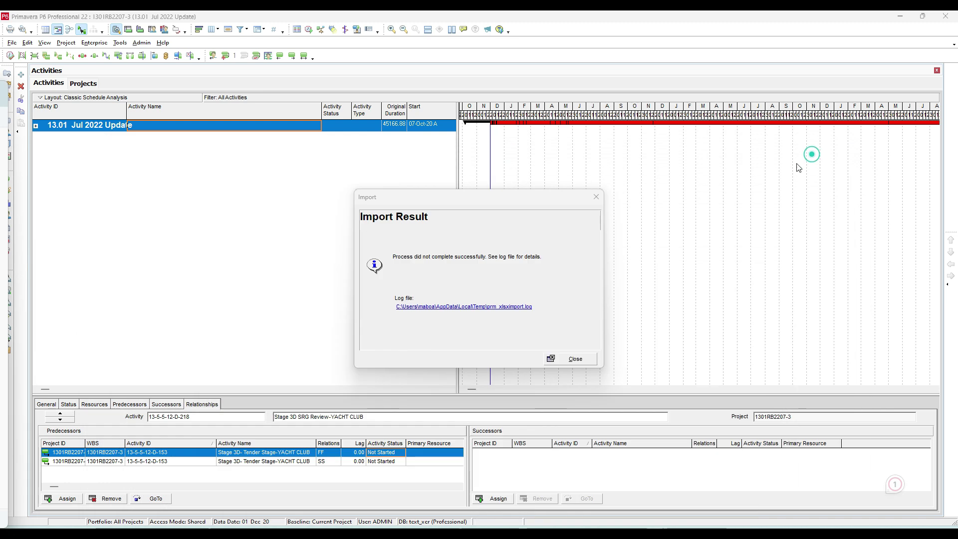
{"action": "left_click", "coordinate": [559, 360]}
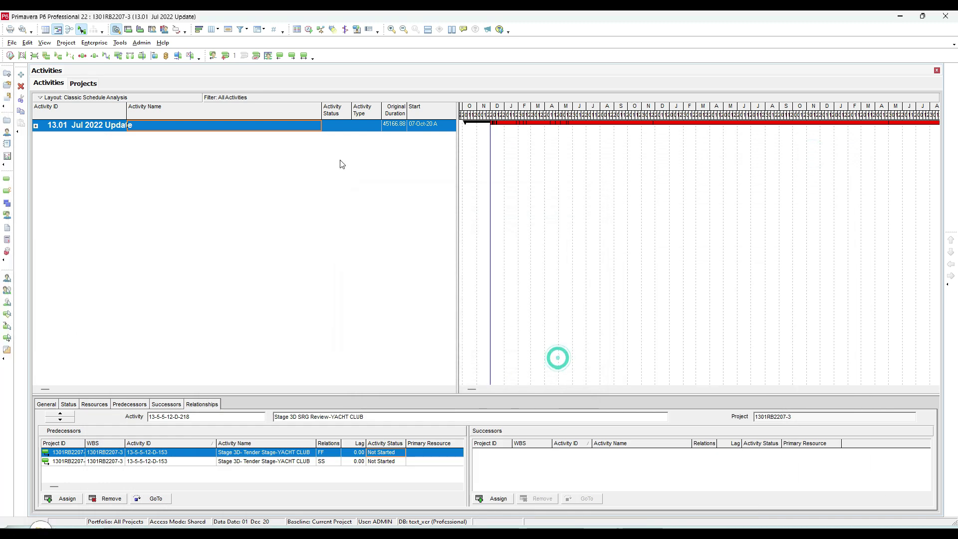
Step: Schedule the project using its own data date and open the scheduling log
{"action": "left_click", "coordinate": [308, 30]}
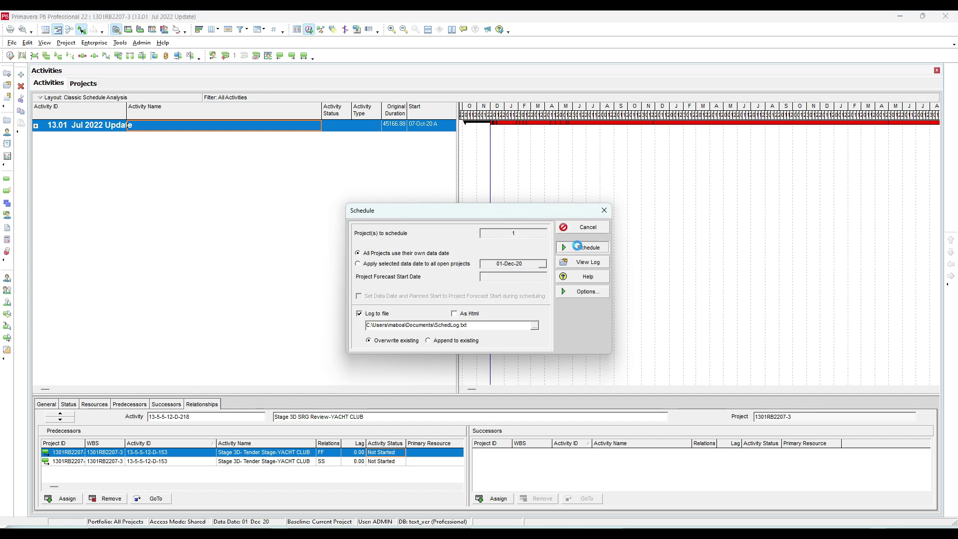
{"action": "left_click", "coordinate": [578, 247]}
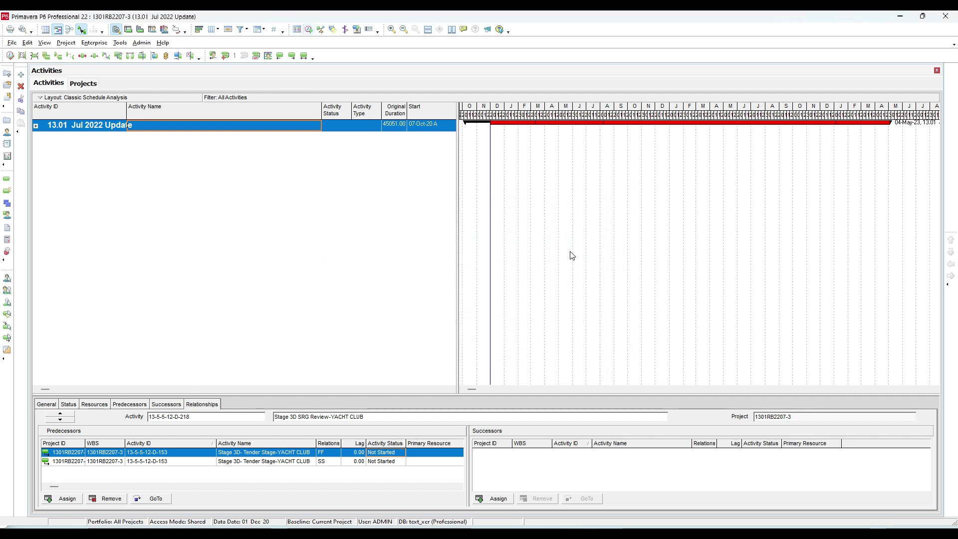
{"action": "left_click", "coordinate": [308, 29]}
{"action": "left_click", "coordinate": [580, 247]}
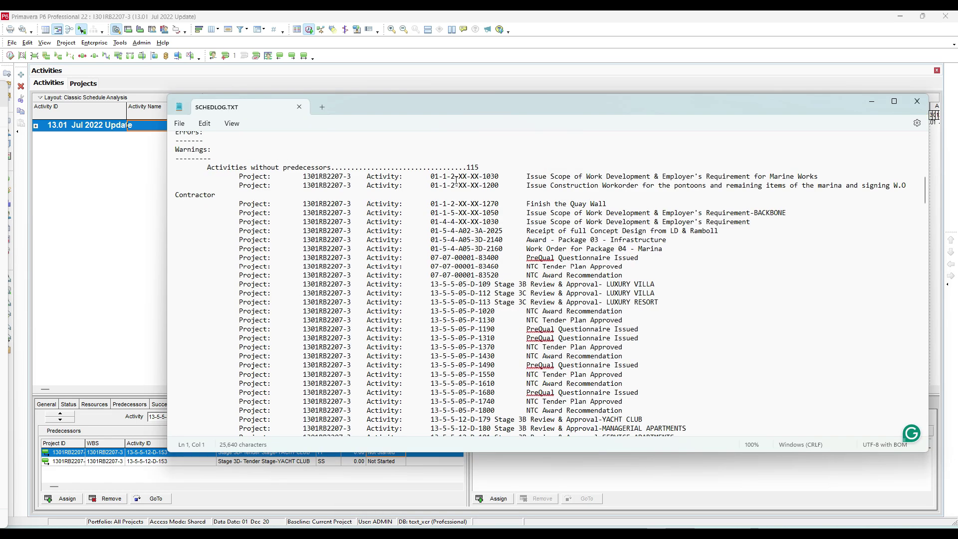
Step: Check the out-of-sequence activities entry among the warnings in the scheduling log
{"action": "scroll", "coordinate": [456, 181], "scroll_direction": "down", "scroll_amount": 20}
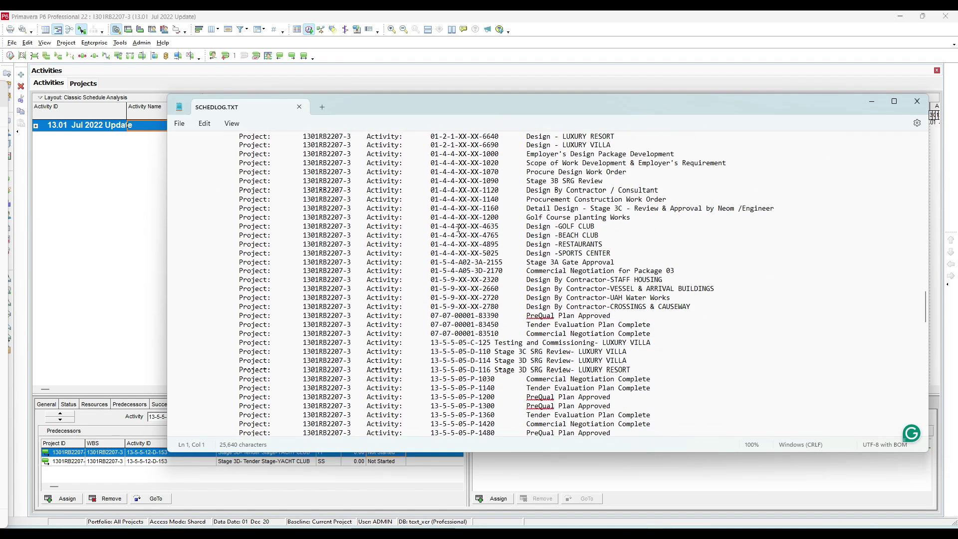
{"action": "scroll", "coordinate": [459, 228], "scroll_direction": "down", "scroll_amount": 20}
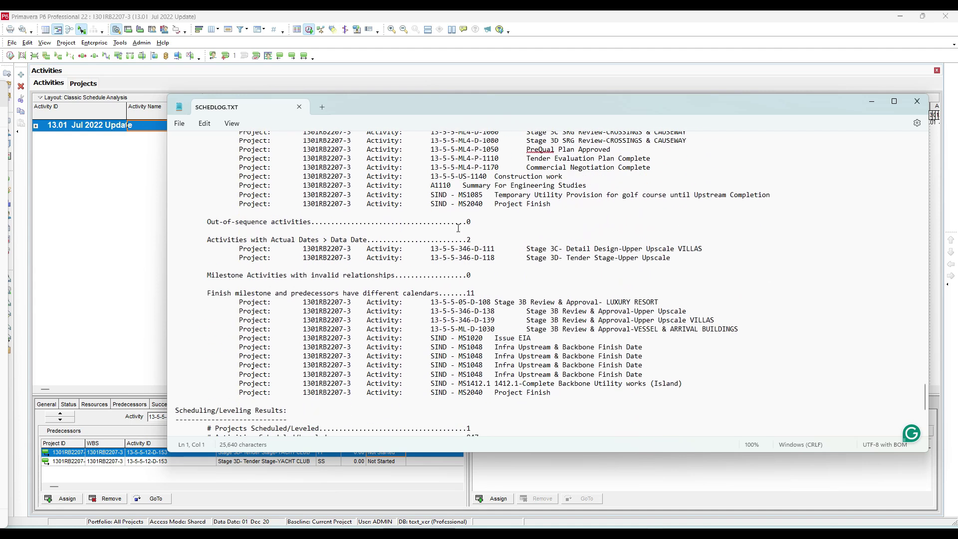
{"action": "left_click_drag", "start_coordinate": [243, 222], "coordinate": [477, 220]}
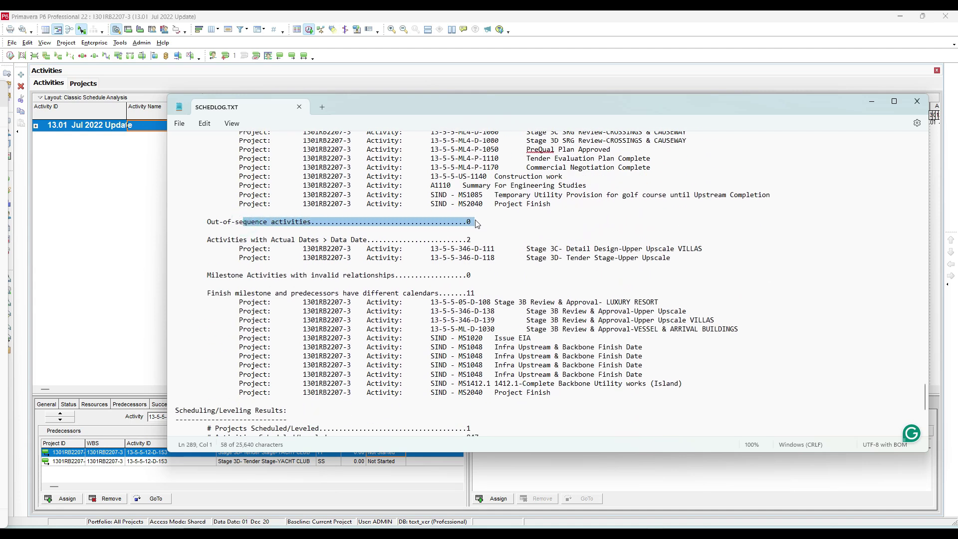
{"action": "left_click", "coordinate": [479, 222]}
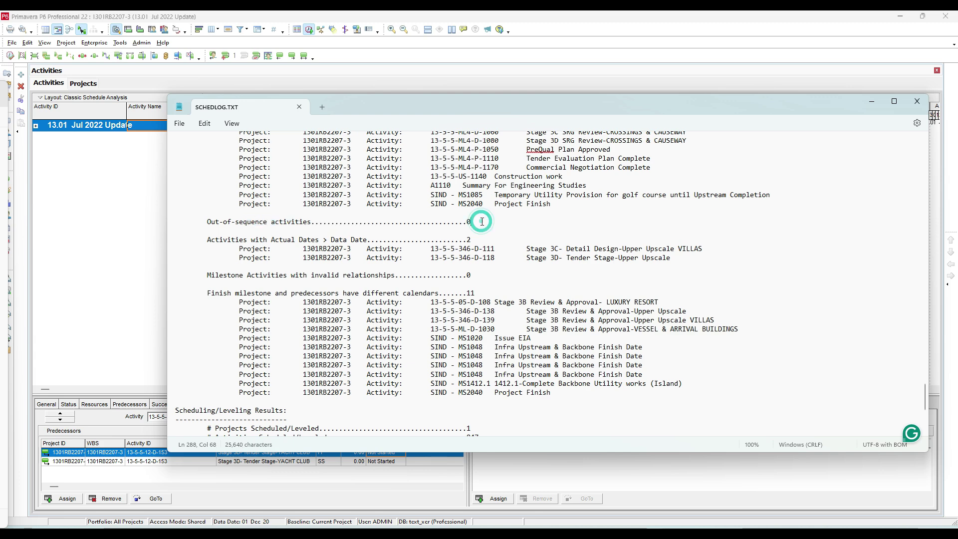